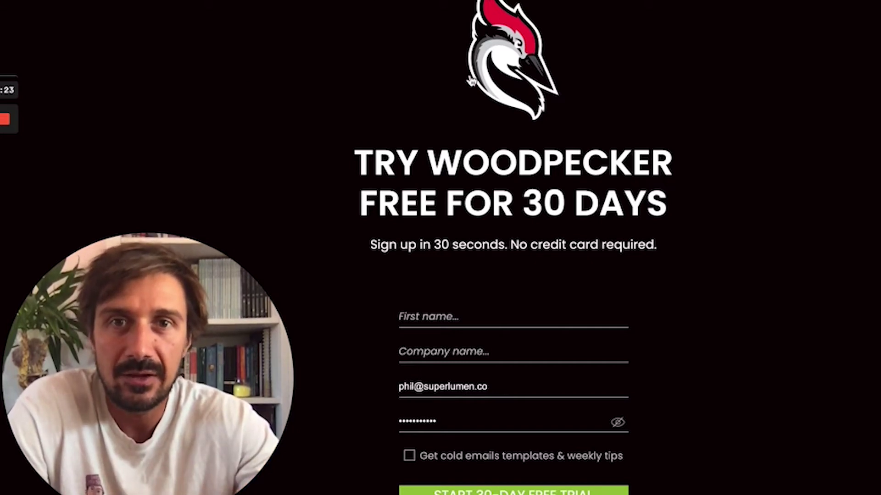
- Look over the Woodpecker homepage, including its tagline about an intuitive cold email tool and the campaign preview
left_click(783, 9)
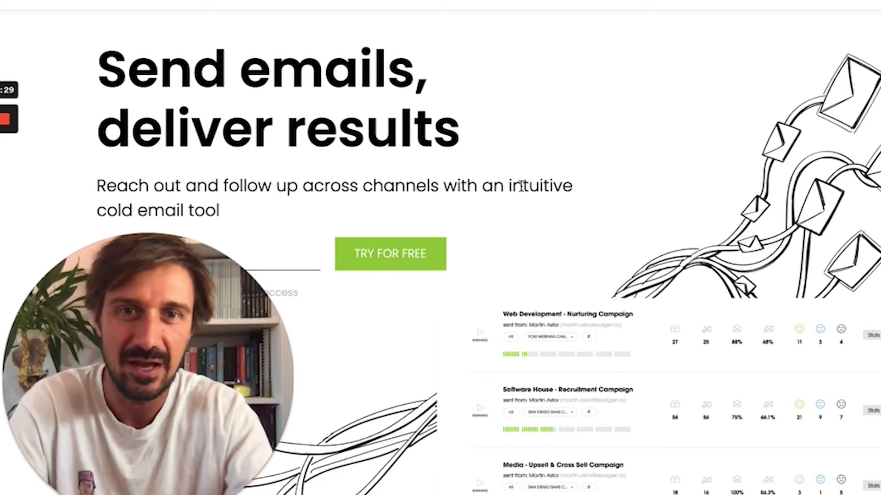
left_click_drag(513, 185, 578, 190)
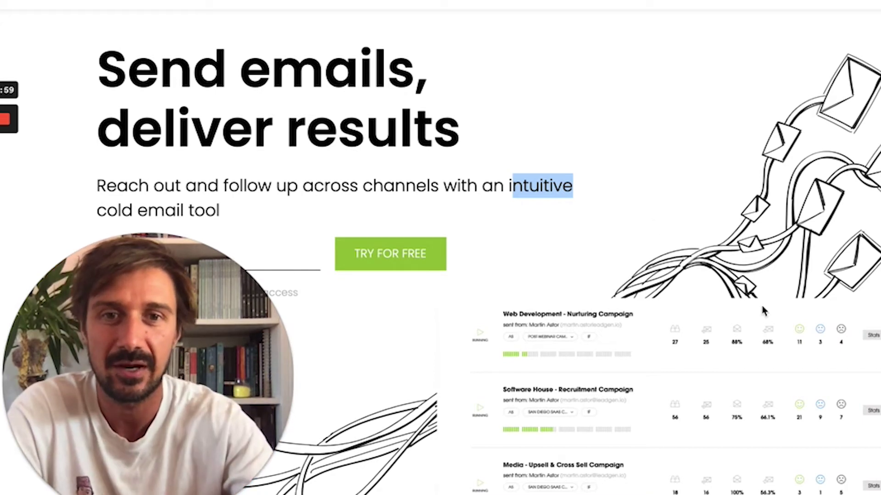
scroll(762, 348, "down", 1)
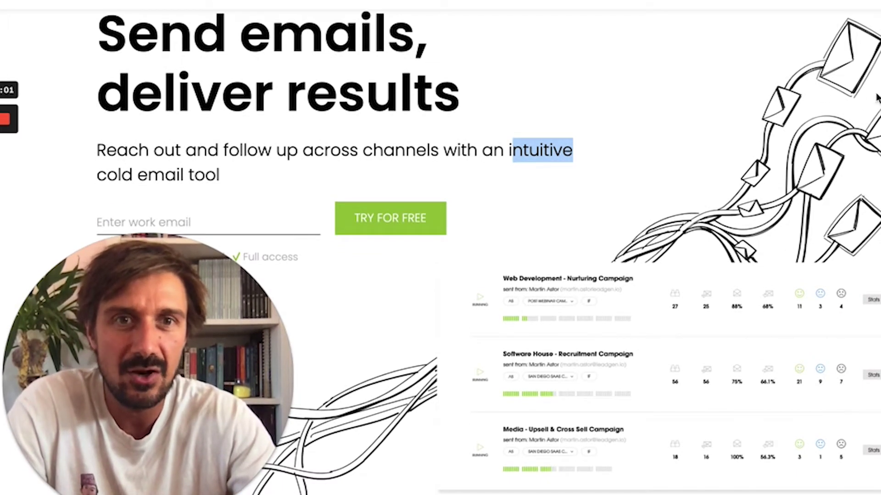
scroll(762, 348, "down", 1)
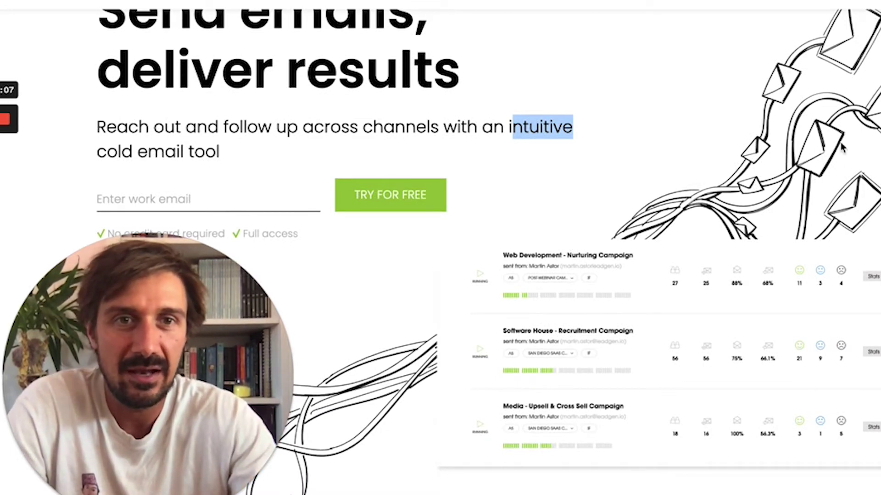
scroll(854, 105, "down", 4)
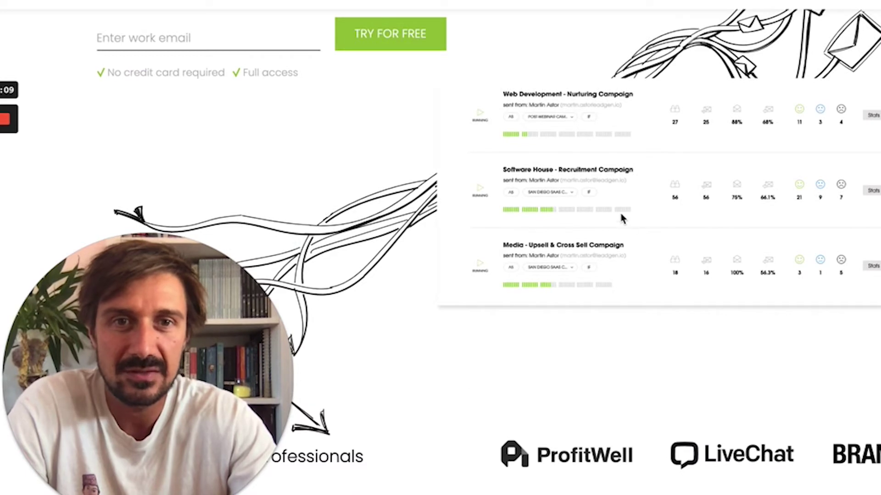
scroll(760, 225, "up", 3)
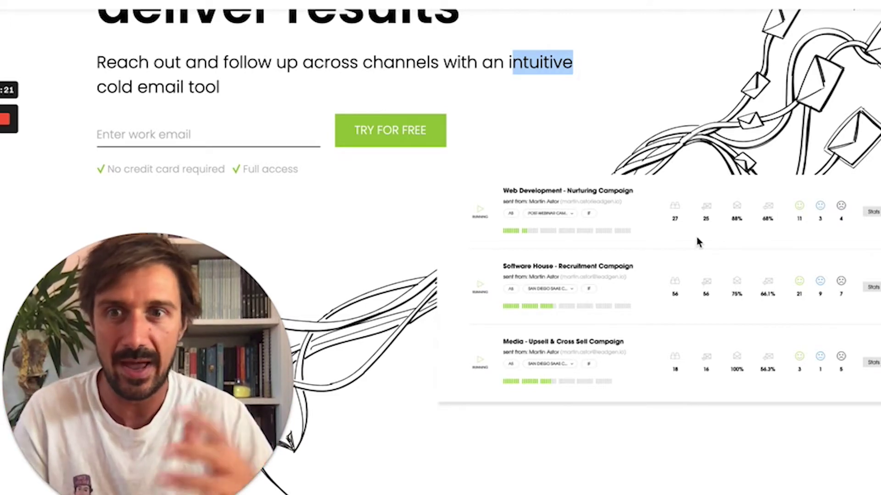
scroll(698, 242, "up", 1)
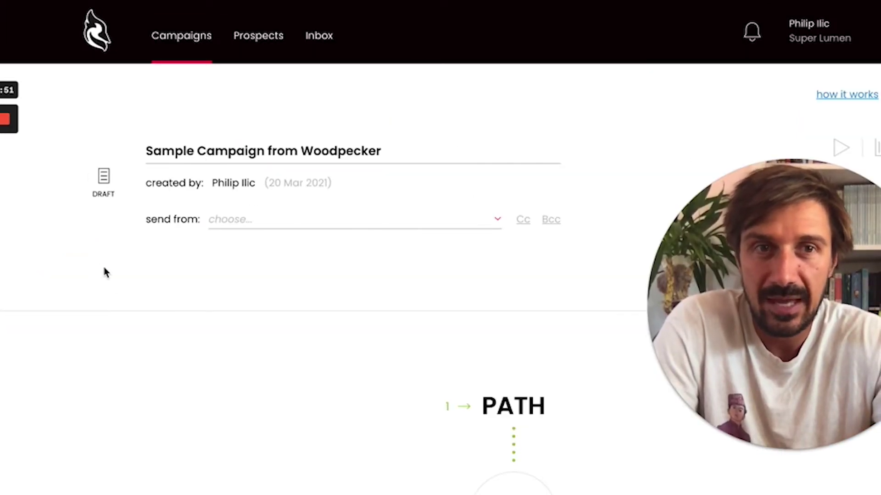
- Skim the sample campaign's header and its first email, including the subject, merge fields and body text
scroll(219, 344, "down", 1)
scroll(219, 344, "down", 15)
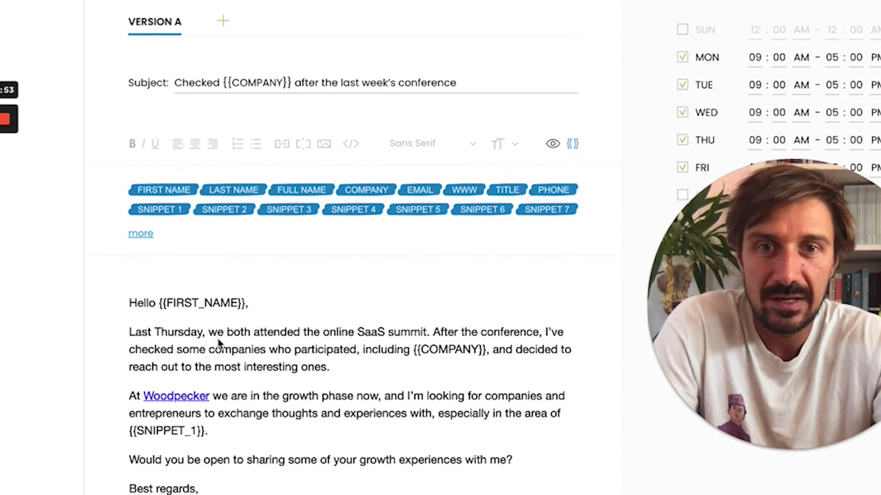
scroll(219, 344, "up", 18)
scroll(464, 428, "down", 7)
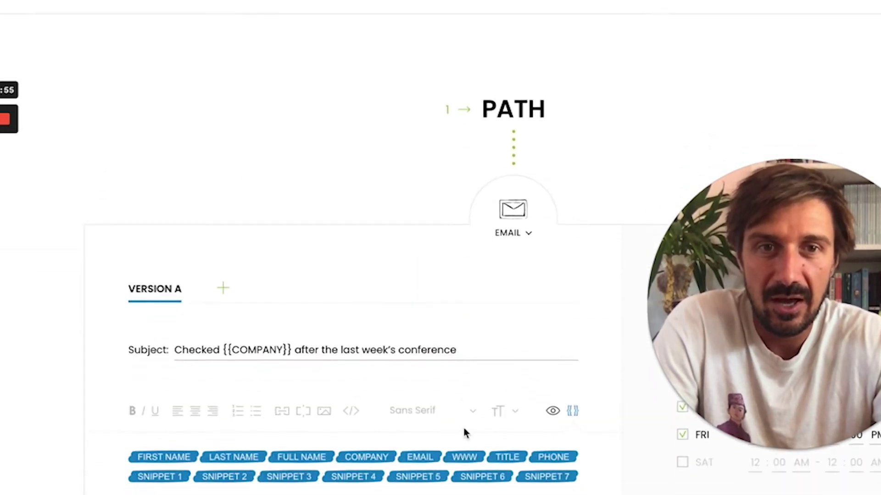
- Collapse the first email and examine the campaign path with its wait periods and has-opened branches
left_click(530, 202)
left_click(508, 193)
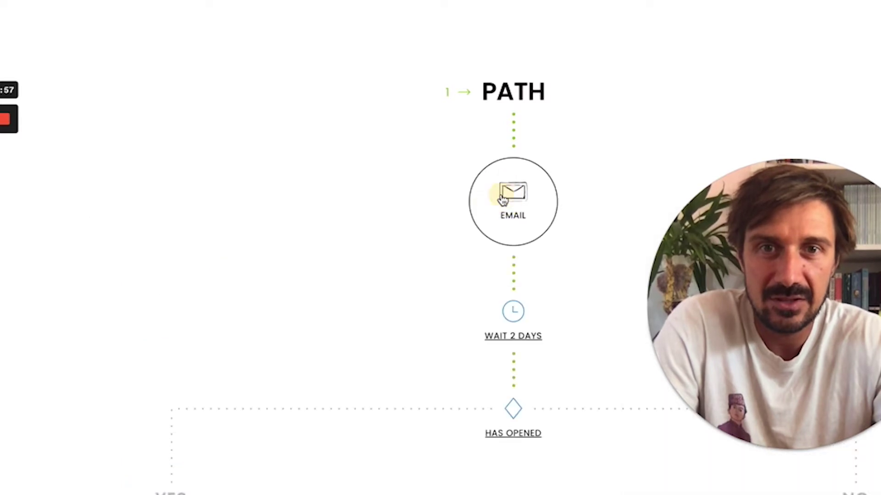
scroll(517, 351, "down", 4)
scroll(516, 357, "down", 7)
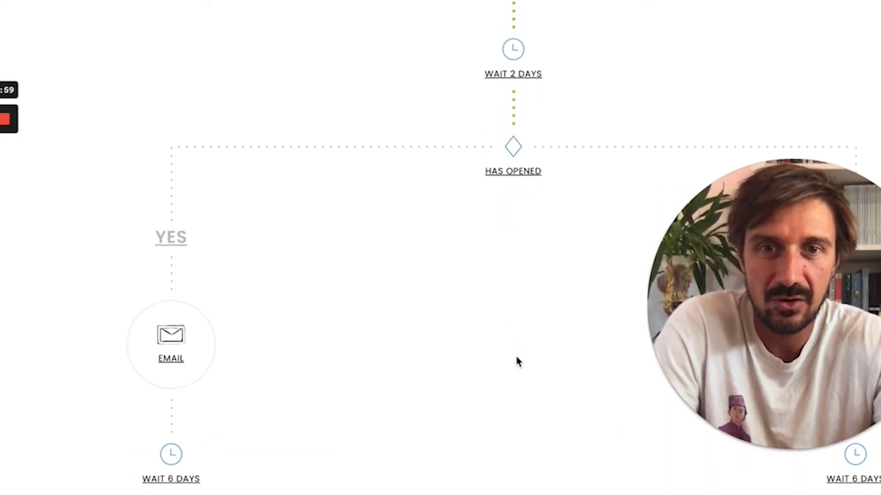
scroll(421, 349, "up", 13)
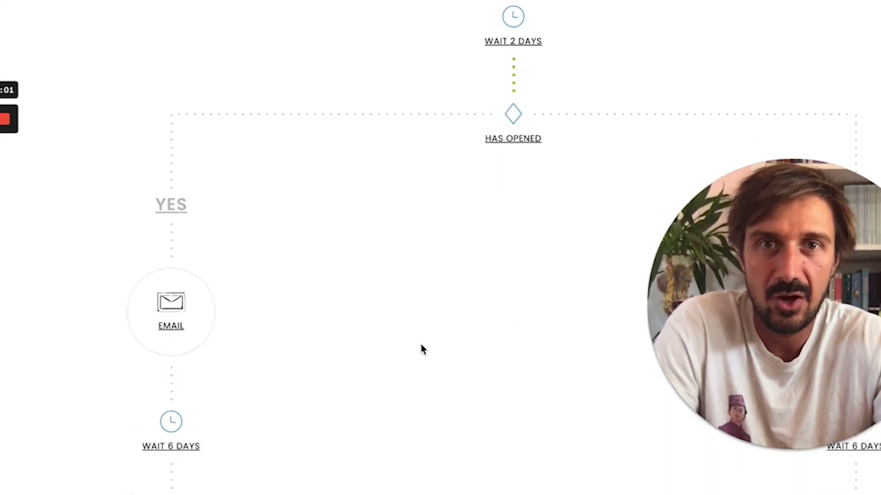
scroll(420, 349, "down", 2)
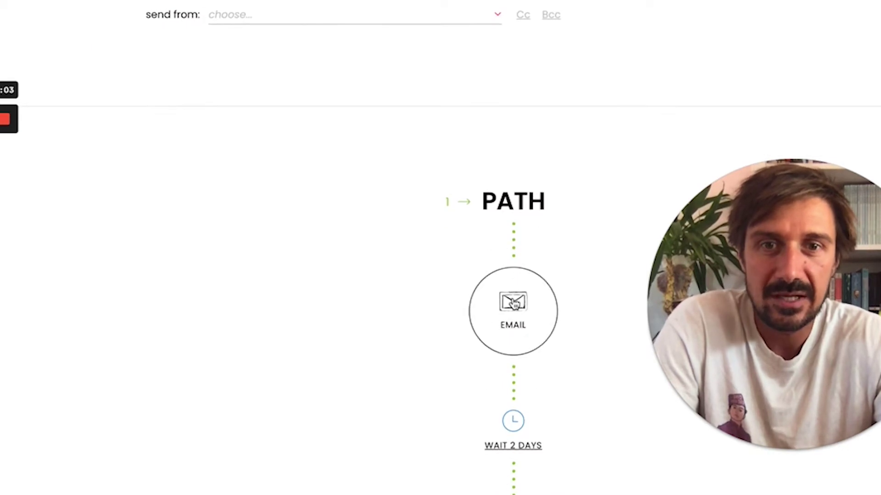
- Open the first email in the campaign path and review its subject line and body placeholders
left_click(513, 303)
scroll(513, 303, "down", 6)
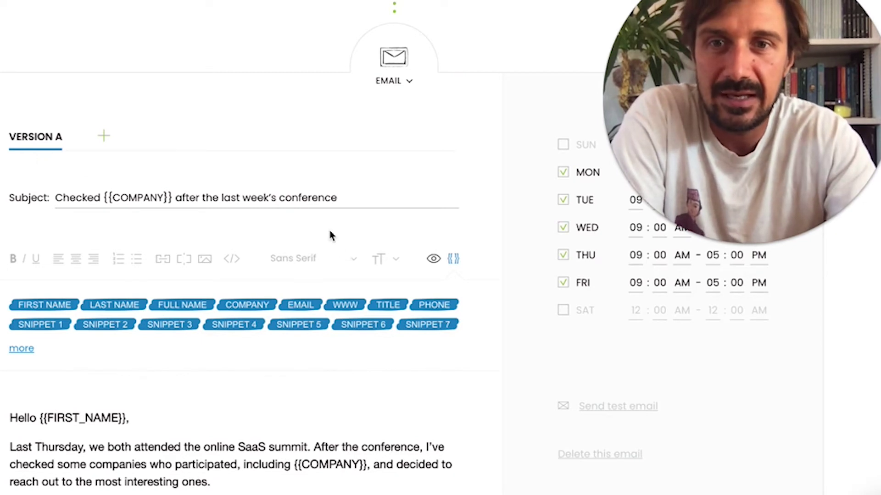
scroll(97, 352, "down", 3)
scroll(87, 350, "down", 2)
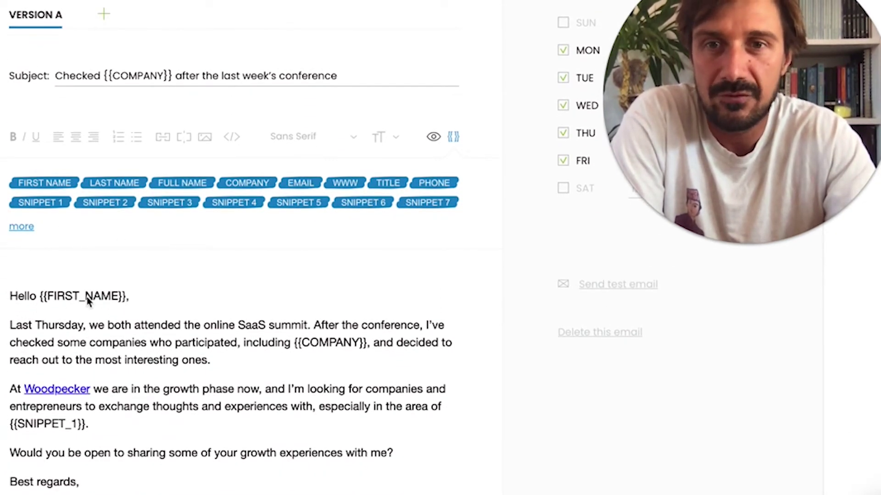
scroll(168, 306, "up", 5)
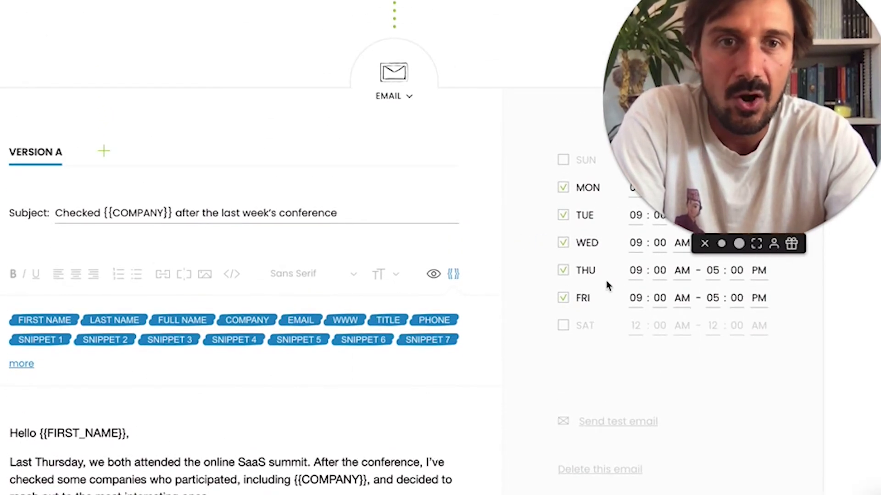
- Switch Monday off and back on in the first email's delivery schedule
left_click_drag(728, 122, 404, 96)
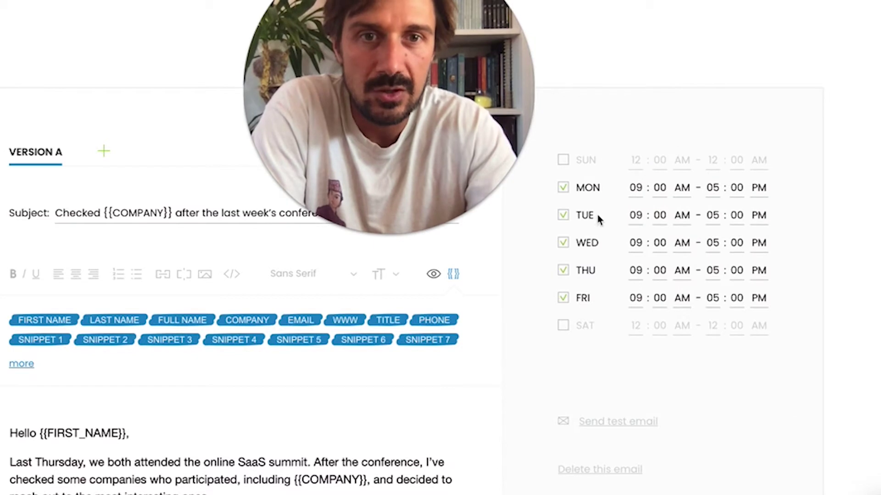
left_click(564, 188)
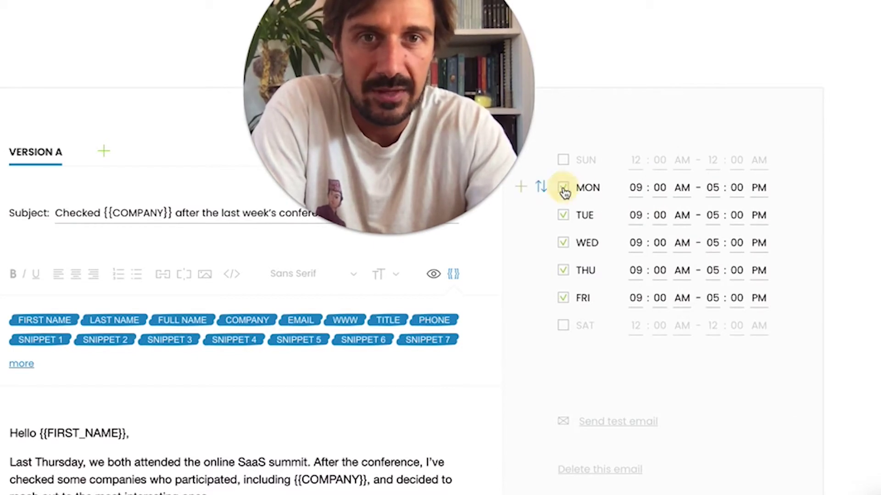
left_click(564, 188)
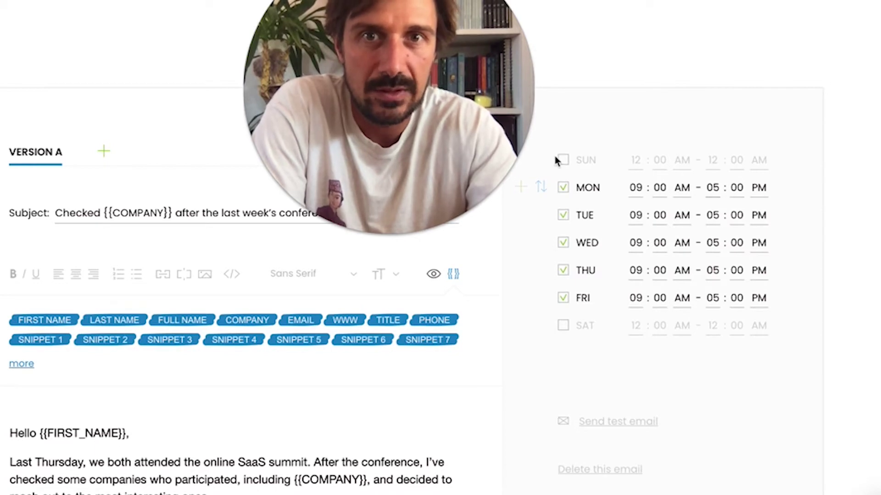
left_click_drag(376, 108, 705, 97)
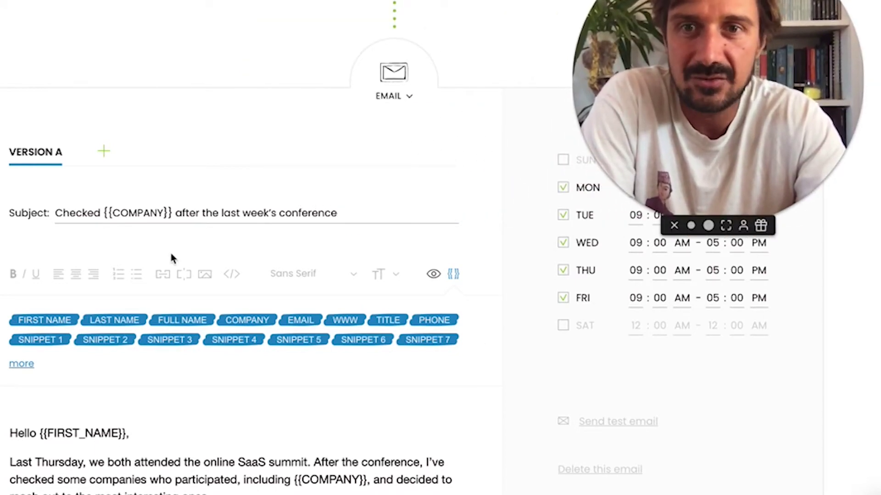
- Add versions B and C to the first email for A/B testing and return to version A
mouse_move(73, 159)
left_click(106, 154)
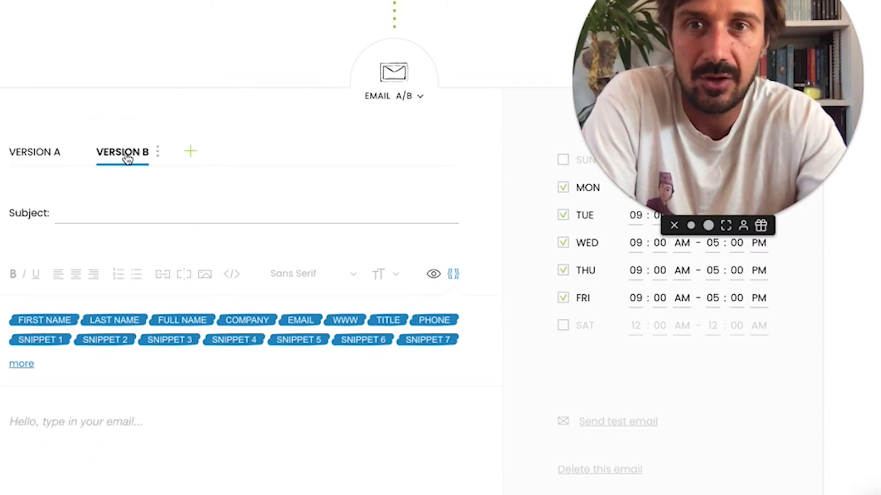
left_click(191, 152)
left_click(32, 152)
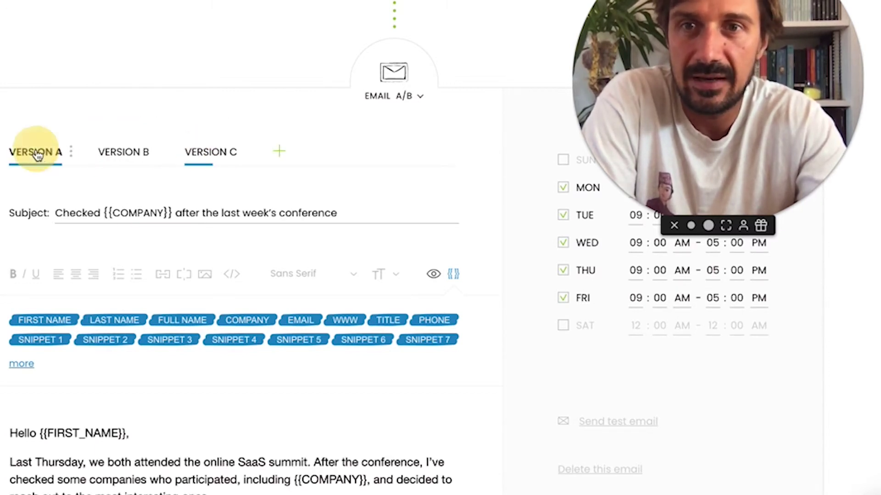
scroll(110, 428, "down", 4)
scroll(88, 443, "up", 2)
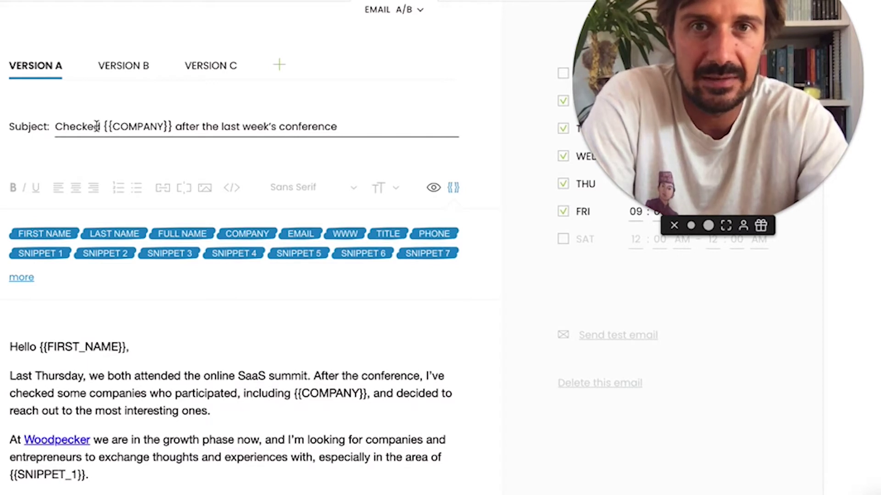
- Compare versions A, B and C of the first email, ending on the empty version C
left_click(133, 73)
left_click(214, 71)
left_click(126, 69)
left_click(24, 71)
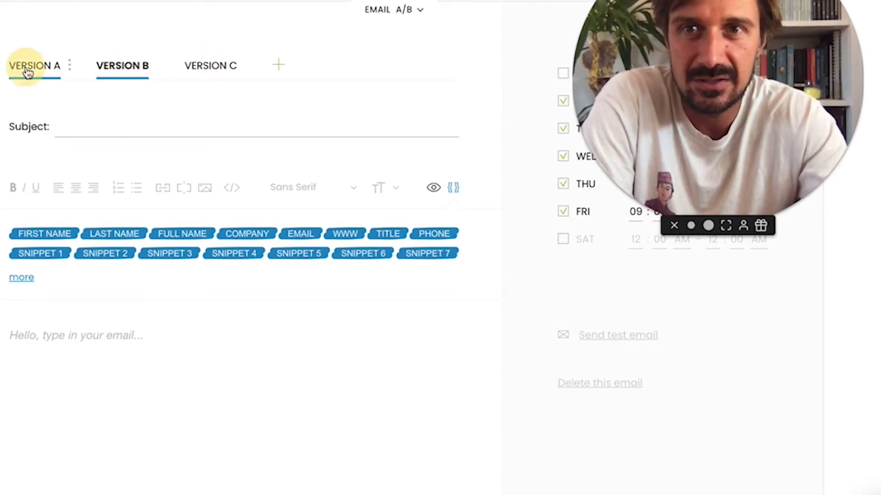
left_click(135, 73)
left_click(201, 71)
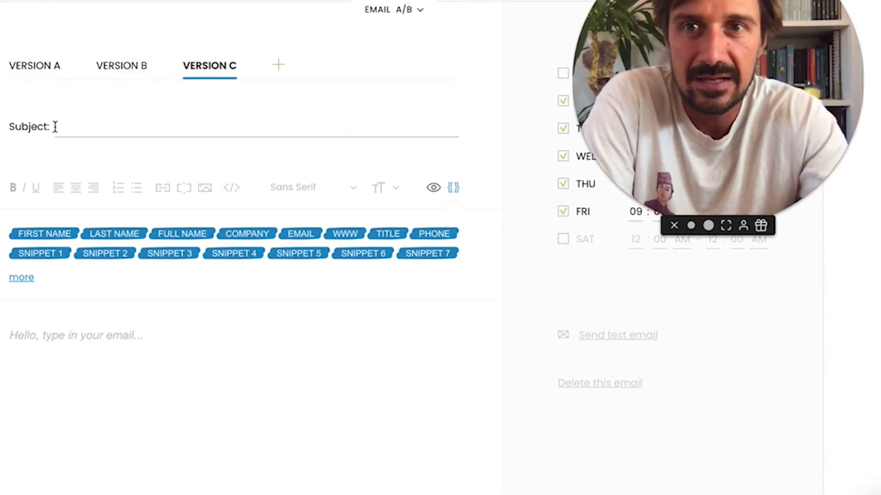
left_click(54, 62)
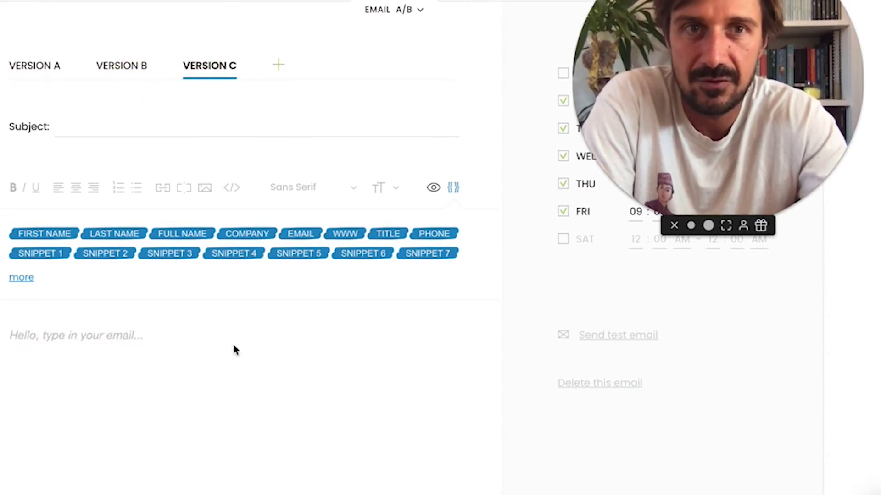
scroll(138, 394, "up", 3)
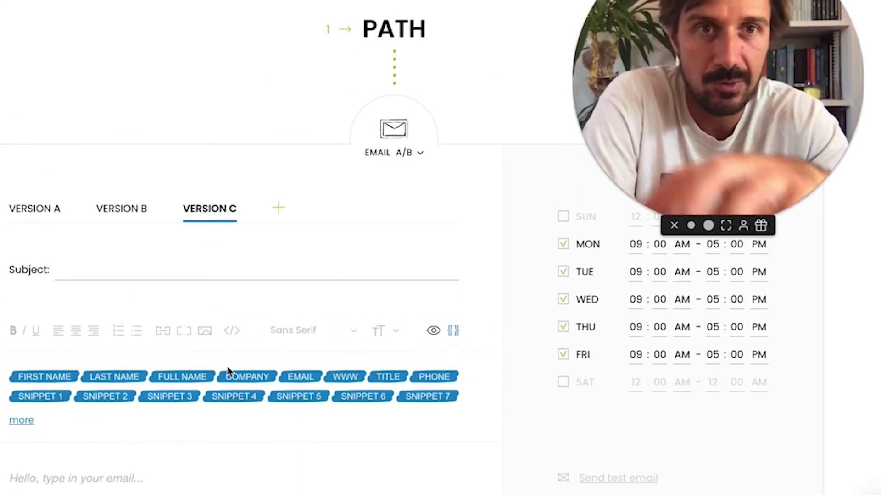
scroll(174, 225, "down", 5)
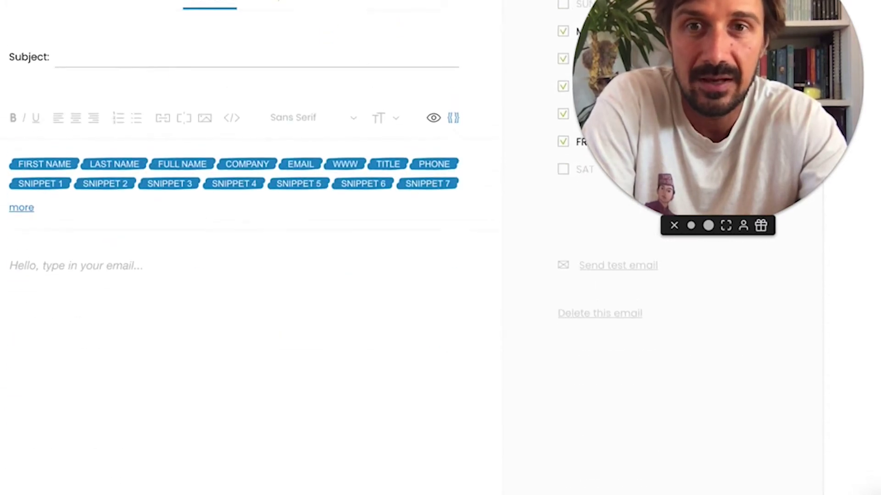
scroll(175, 225, "up", 1)
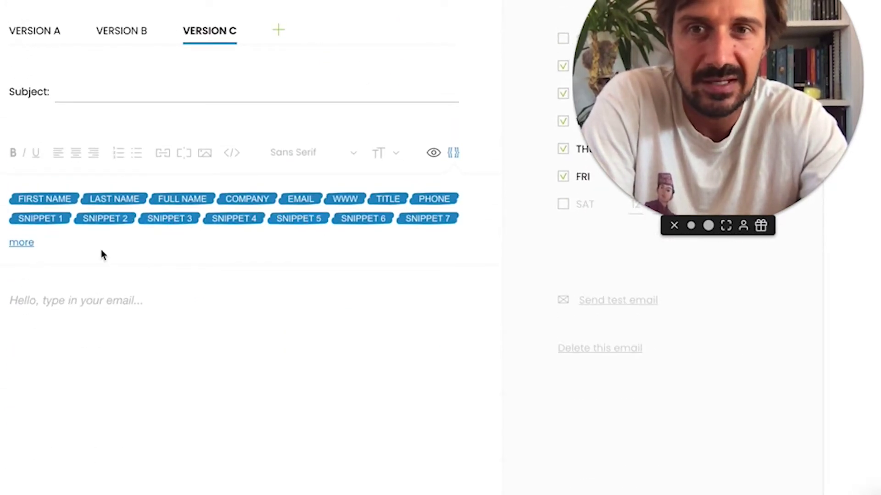
- Begin the version C email body with "hey" and insert the SNIPPET 1 placeholder below it
left_click(82, 294)
left_click(87, 310)
type("hey")
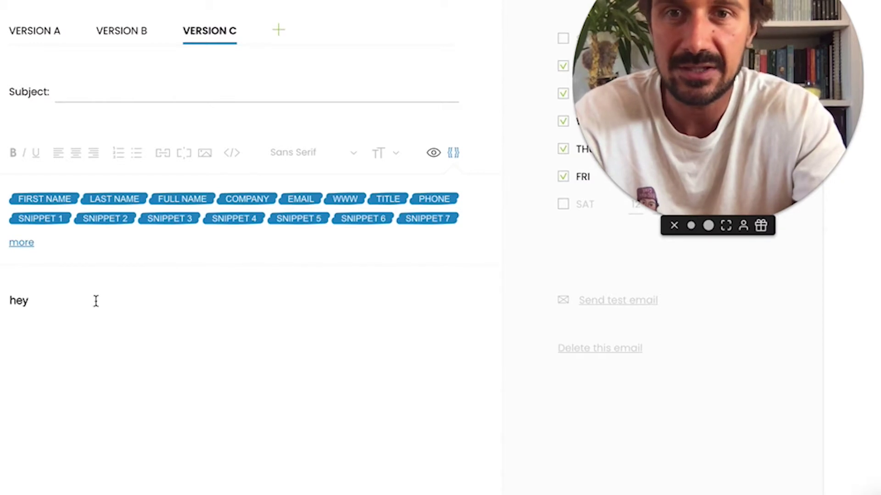
left_click(56, 218)
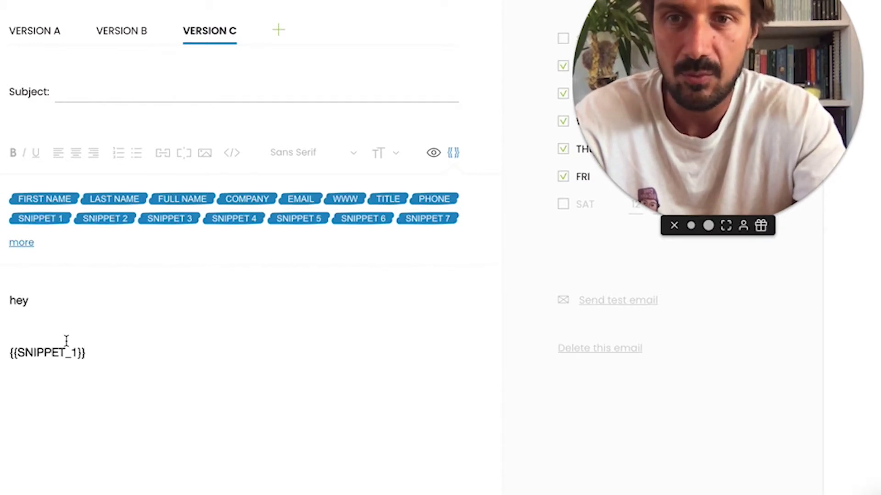
- Complete the greeting as "Hey {{FIRST_NAME}}," using the first name placeholder and close up the extra space above the snippet
left_click(31, 307)
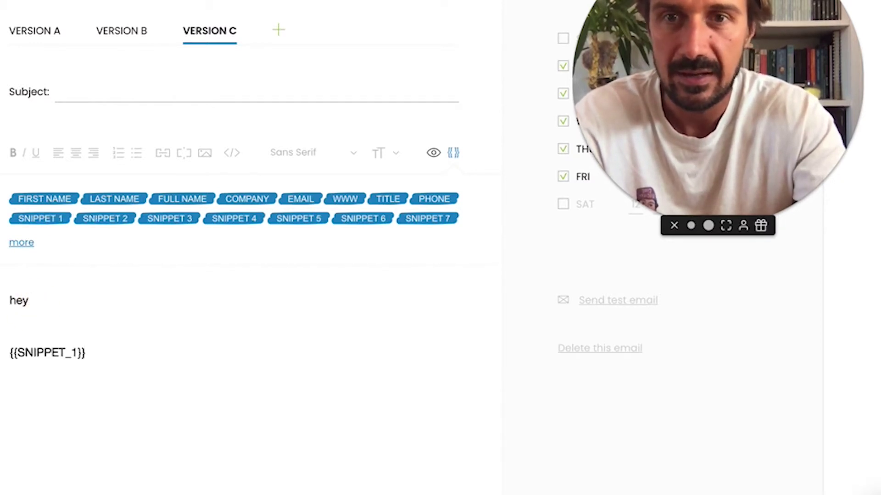
left_click(53, 198)
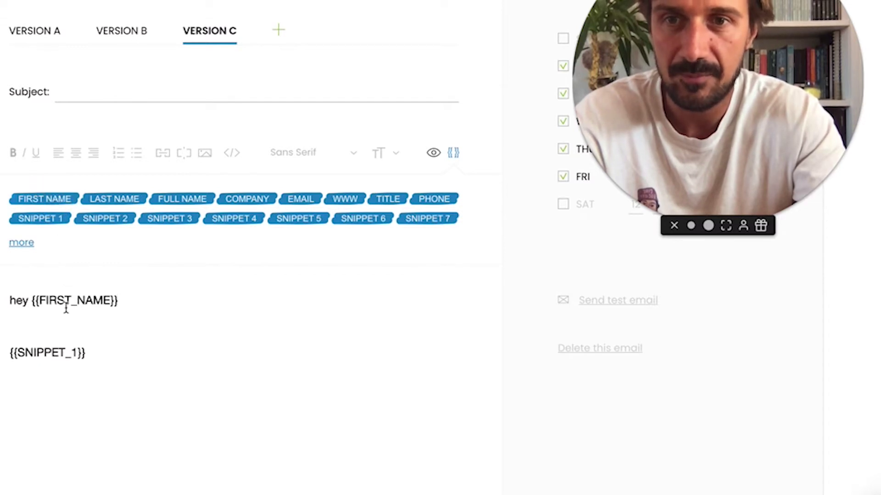
left_click(16, 297)
key("BackSpace")
type("H")
left_click(158, 294)
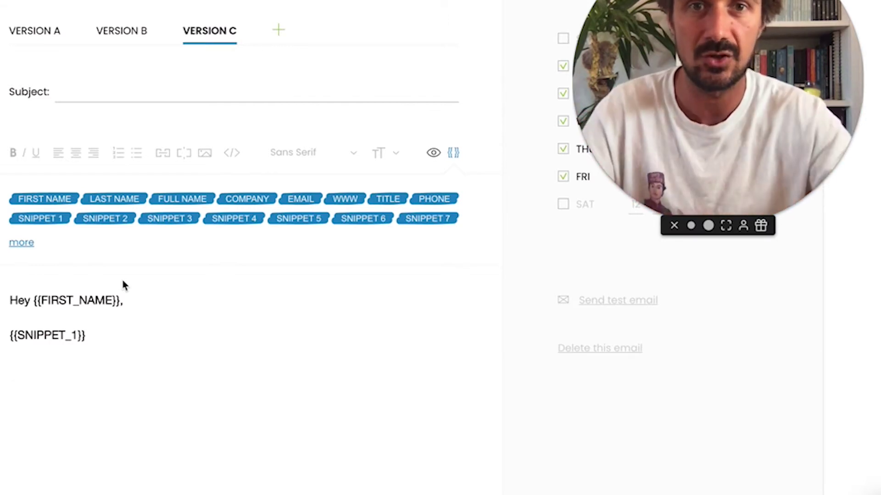
left_click_drag(640, 122, 635, 163)
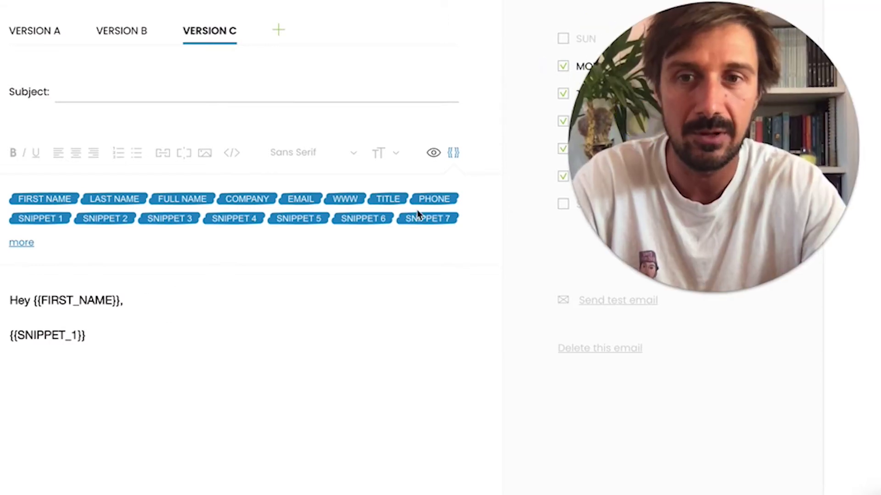
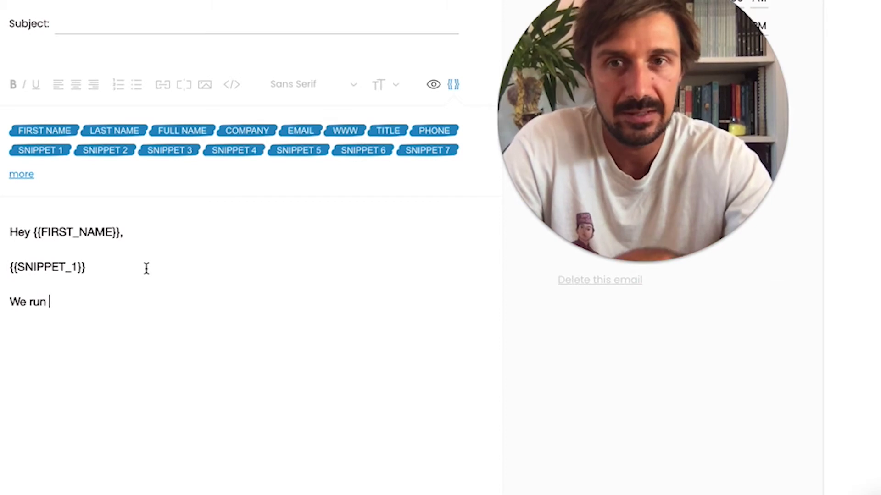
mouse_move(40, 301)
left_mouse_down()
mouse_move(10, 301)
mouse_move(28, 301)
left_mouse_up()
left_click(29, 301)
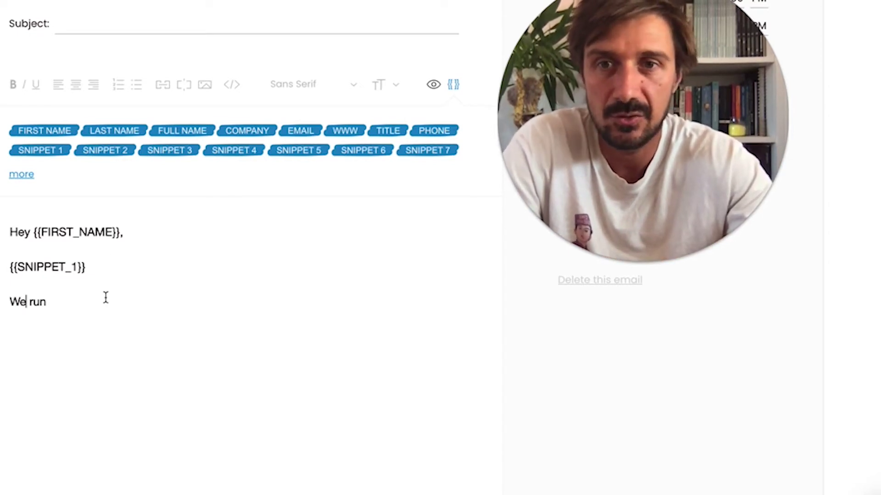
scroll(106, 298, "down", 1)
scroll(106, 297, "up", 3)
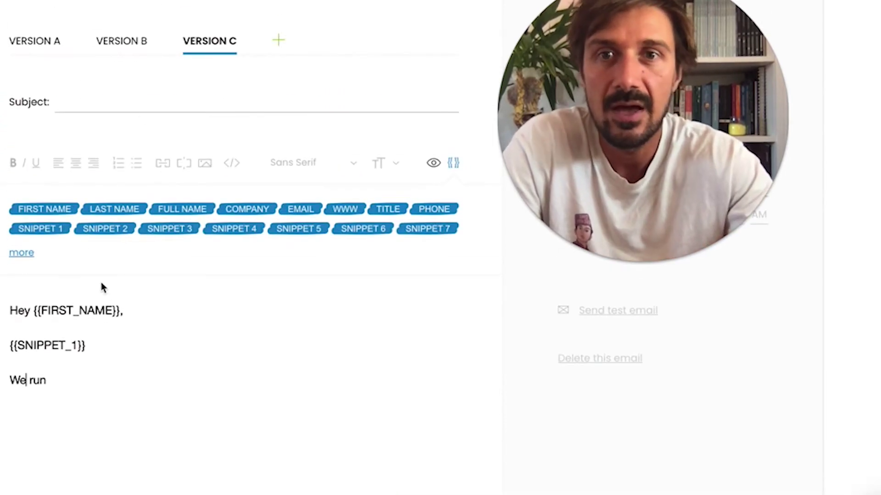
mouse_move(249, 58)
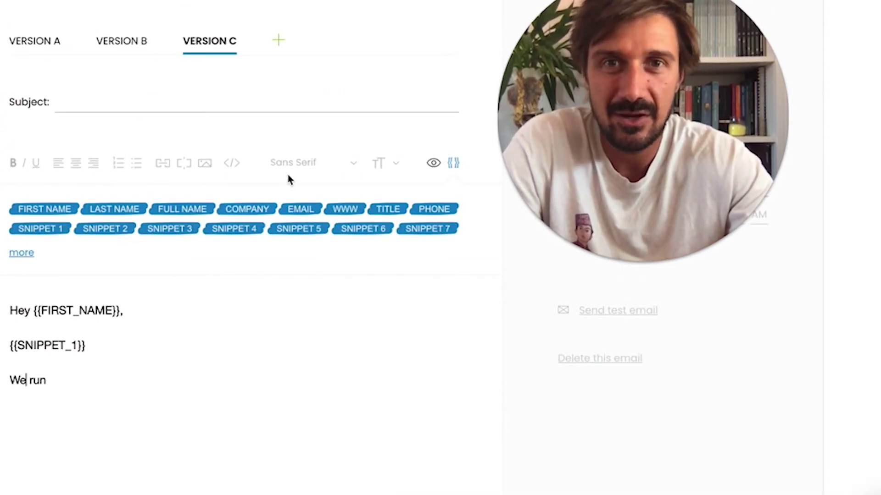
scroll(289, 179, "up", 4)
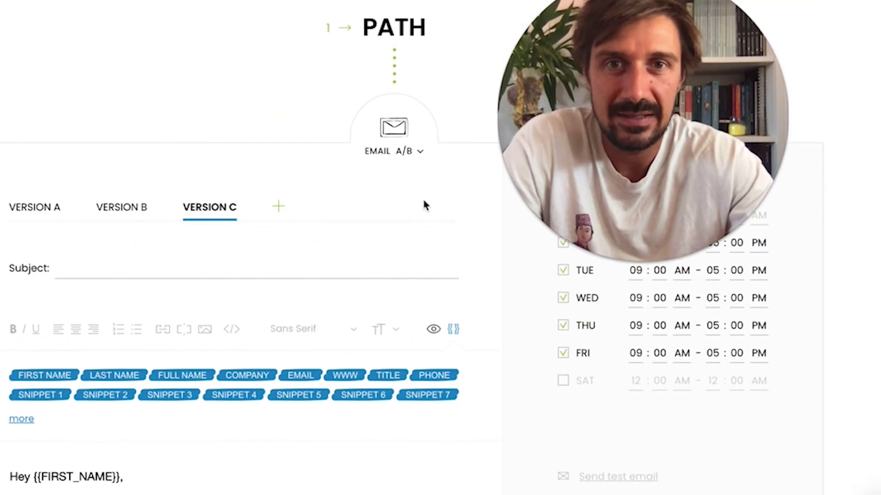
- Set the wait after the first email so the follow-up goes out no sooner than 4 days
scroll(405, 238, "down", 12)
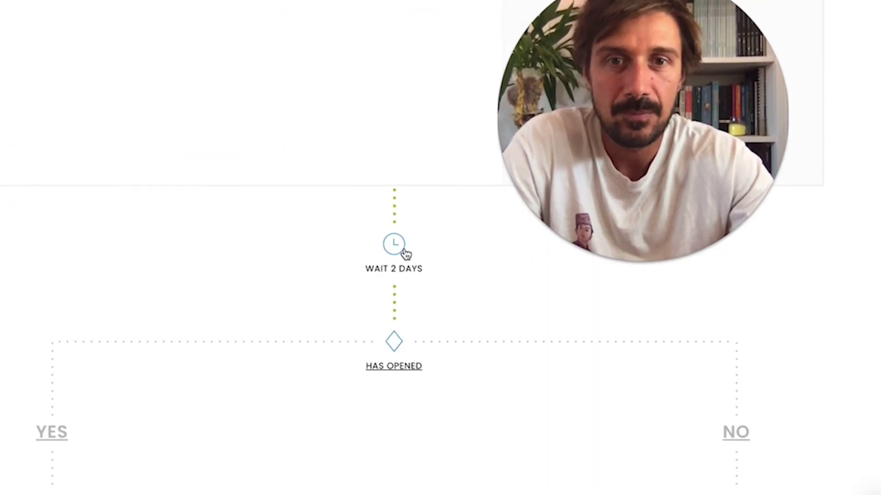
left_click(402, 245)
scroll(416, 197, "down", 3)
scroll(418, 192, "up", 3)
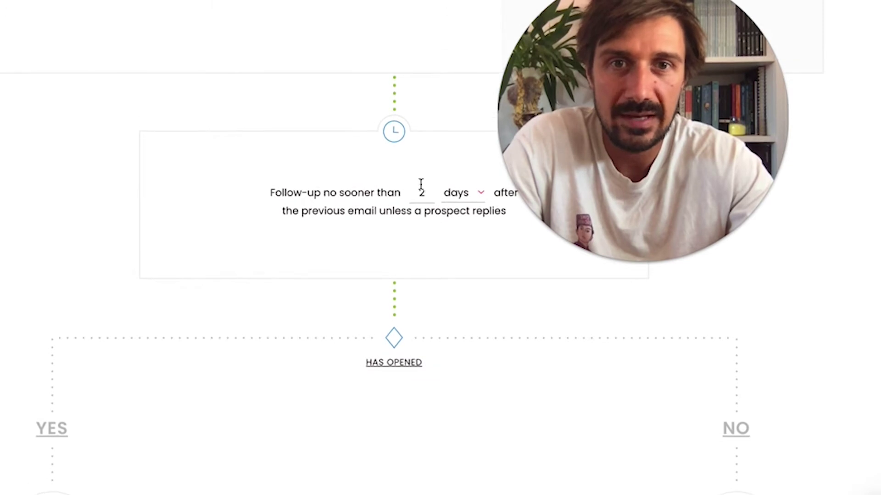
left_click(423, 191)
key("BackSpace")
type("4")
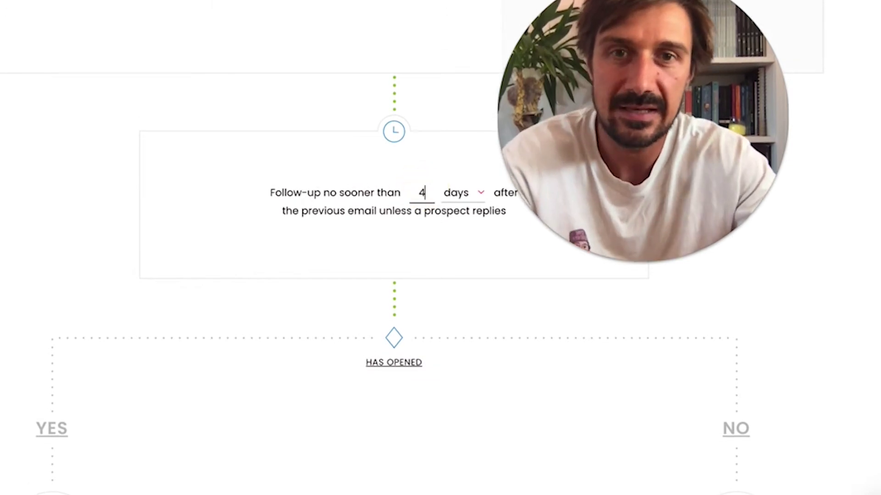
- Open the settings of the HAS OPENED condition that splits the campaign path
scroll(399, 266, "down", 2)
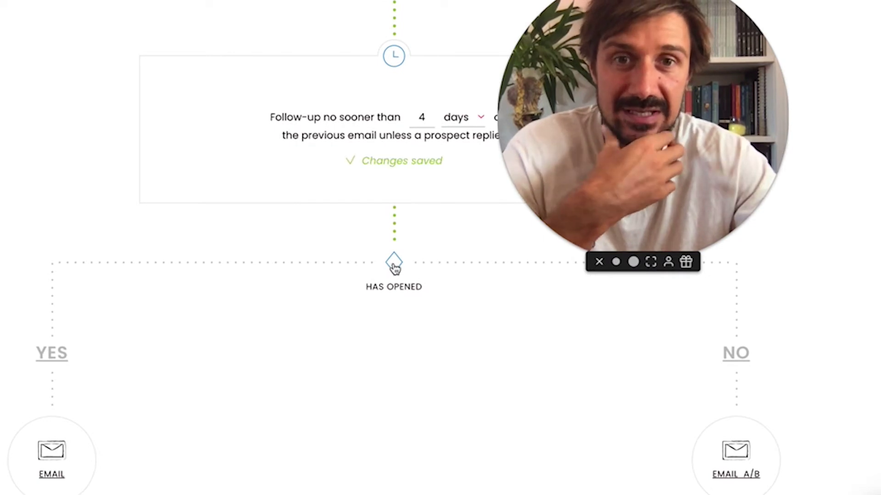
left_click(396, 265)
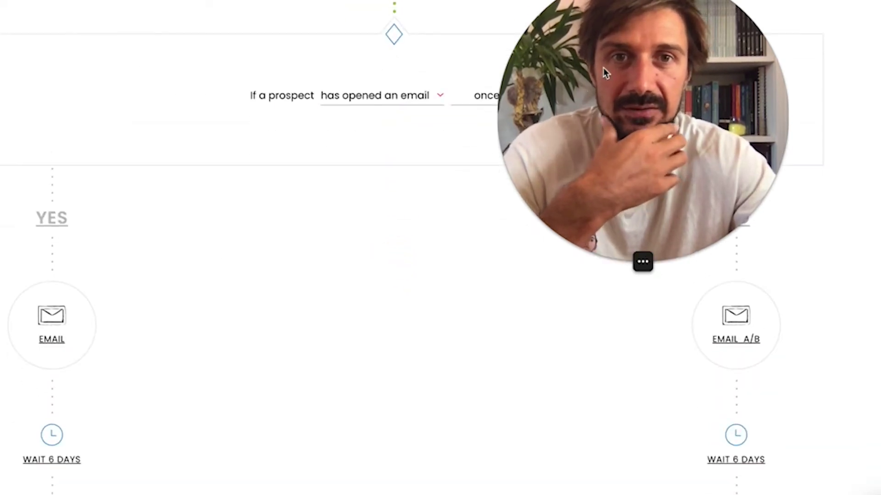
left_click_drag(606, 72, 622, 245)
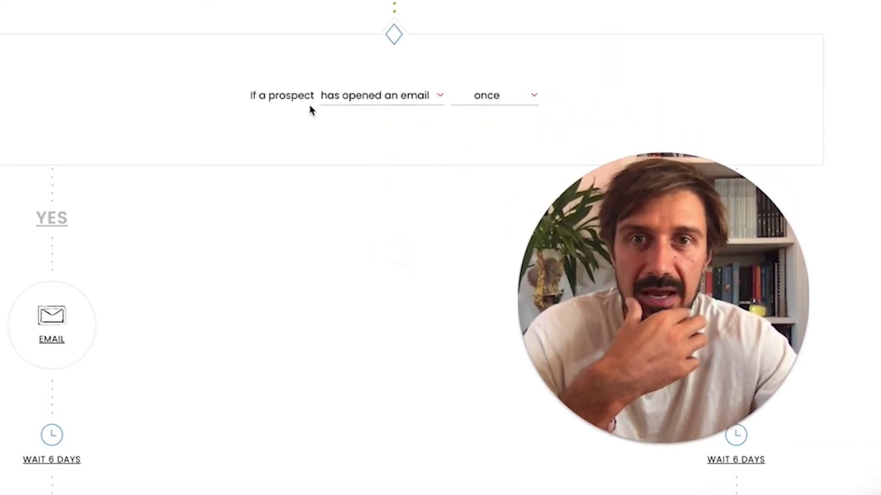
left_click(535, 96)
left_click_drag(603, 170, 411, 235)
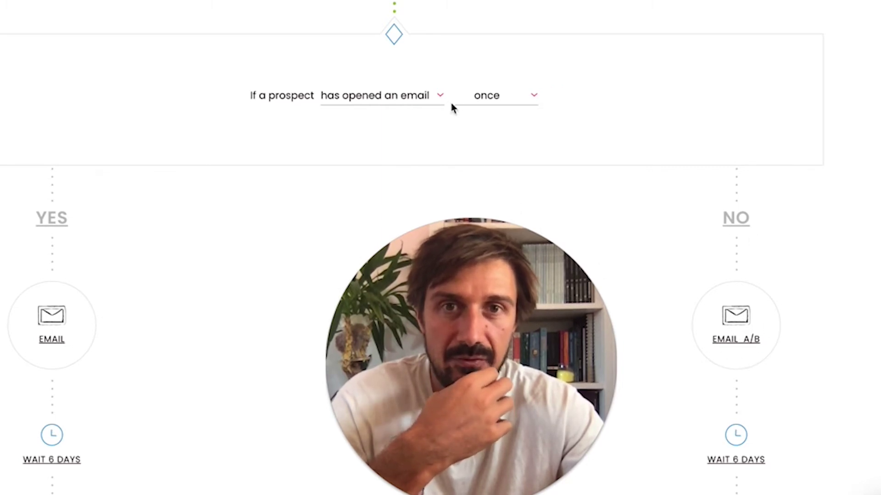
- Set the condition to a prospect who has opened an email more than 2 times
left_click(436, 94)
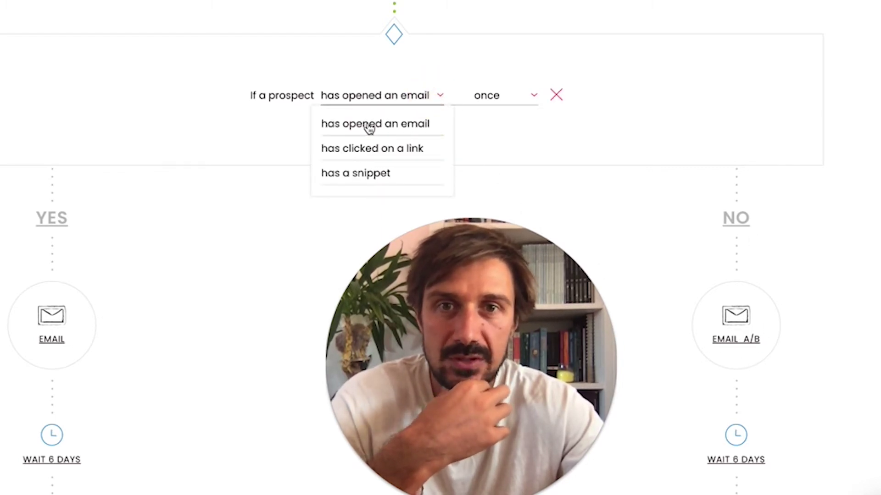
left_click(526, 95)
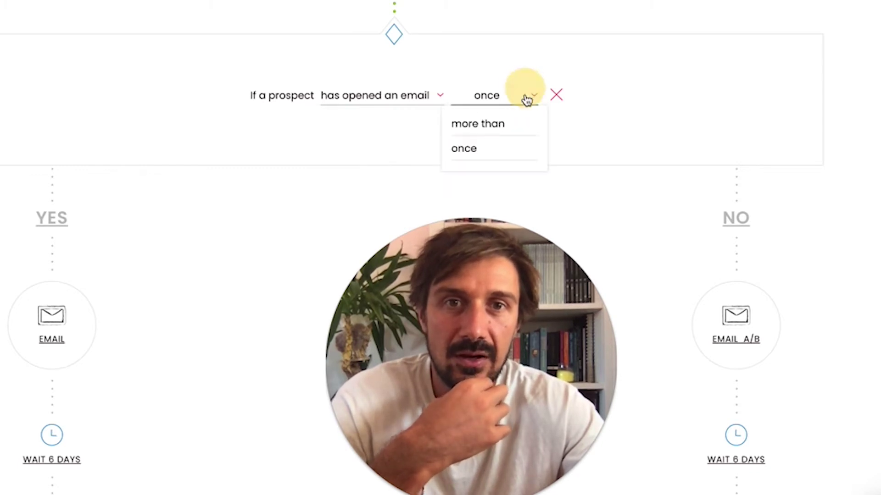
left_click(515, 124)
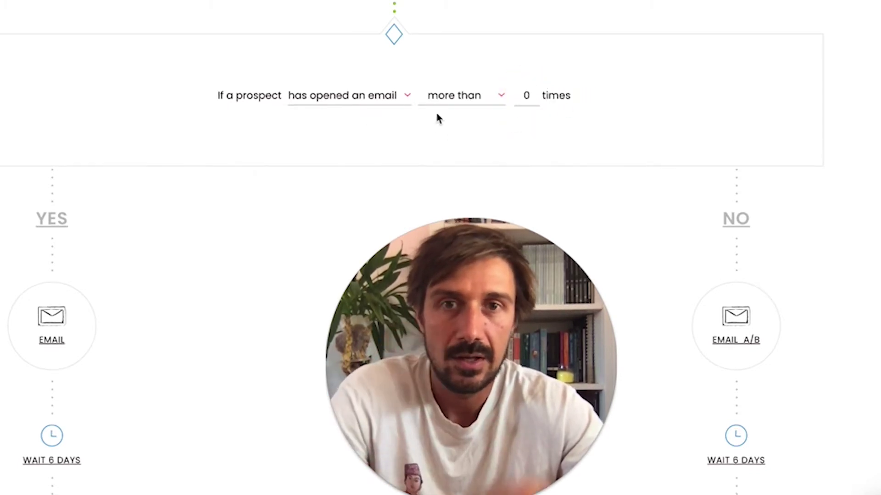
left_click(527, 97)
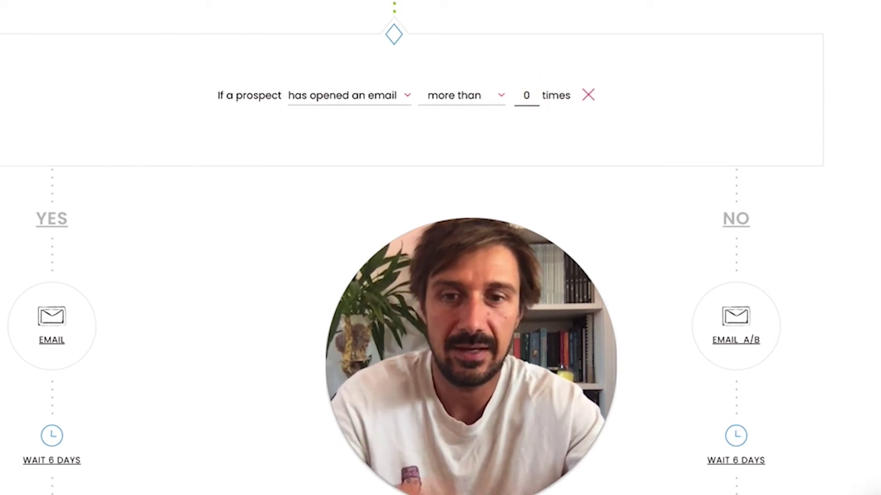
type("2")
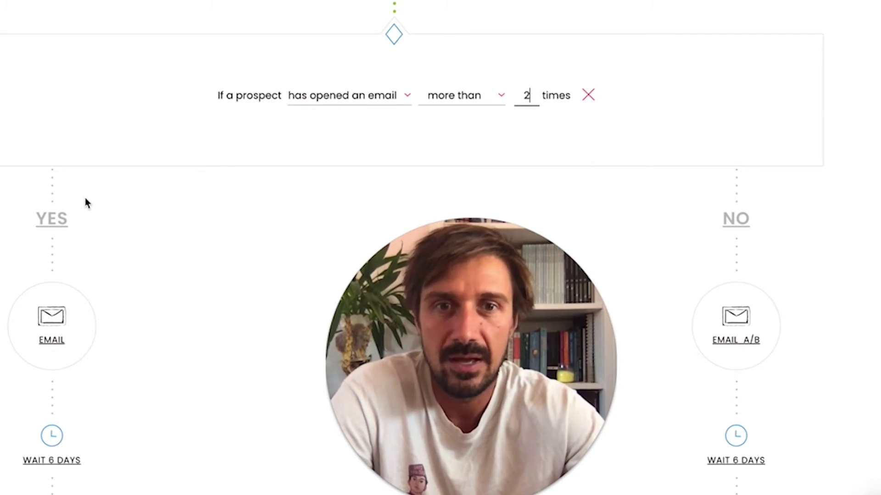
- Try "has clicked on a link" as the condition's trigger and switch it to "has a snippet"
left_click(405, 97)
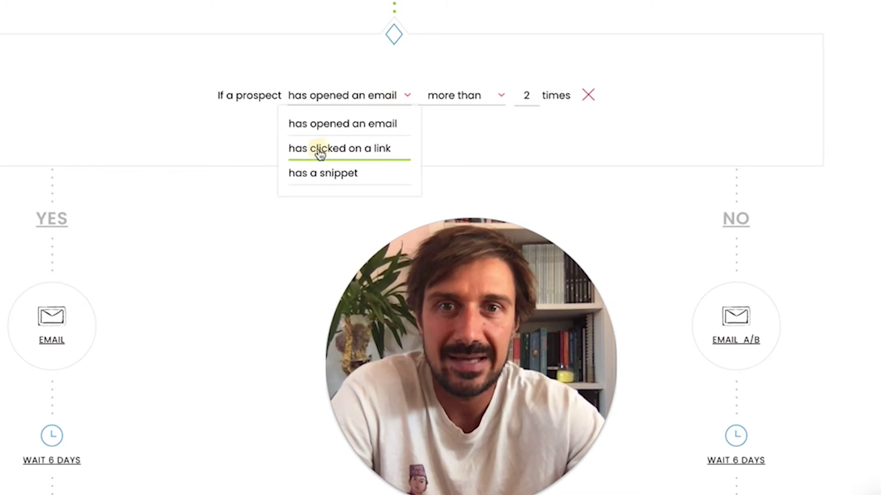
left_click(319, 154)
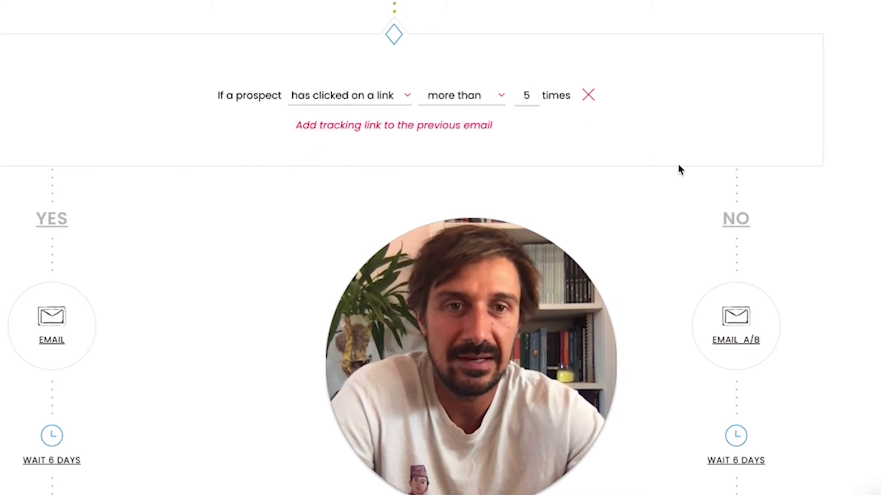
left_click(406, 98)
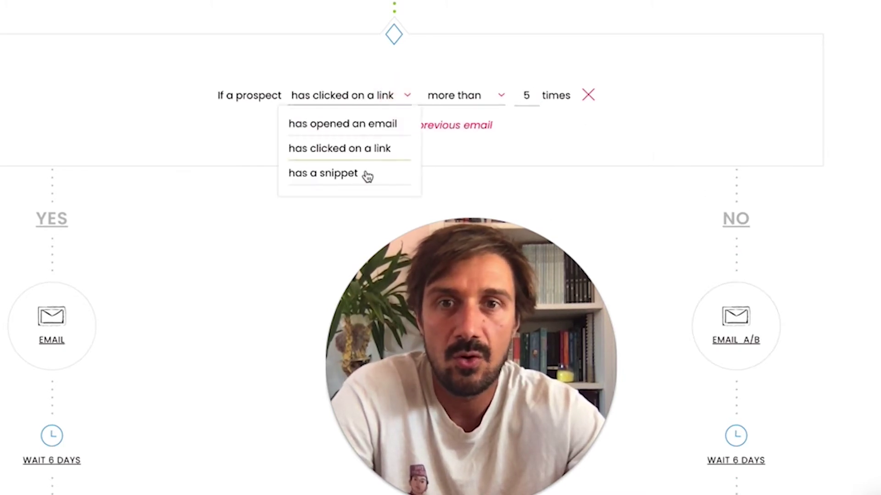
left_click(326, 177)
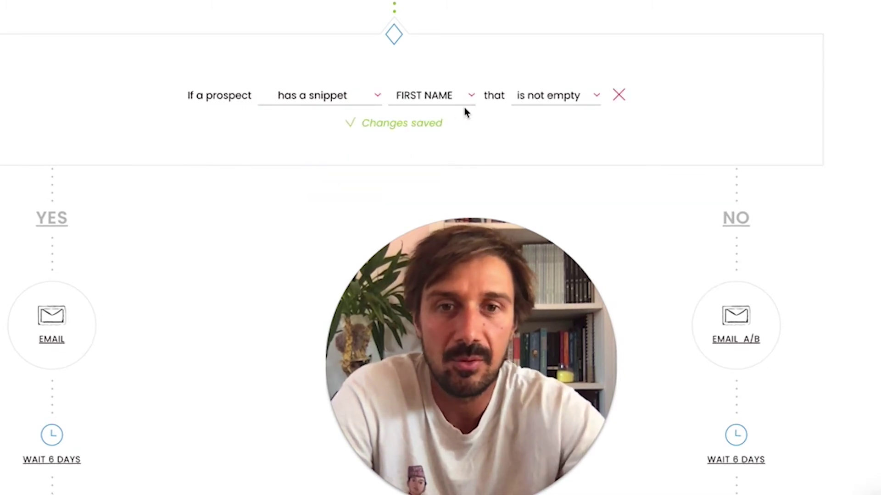
- Examine the trigger types and prospect fields available for the snippet condition, keeping FIRST NAME selected
left_click(365, 102)
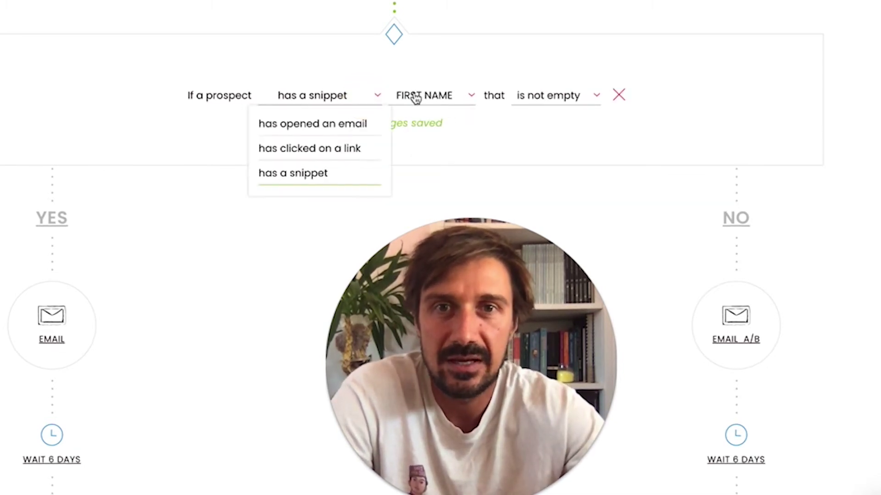
left_click(436, 100)
left_click(437, 101)
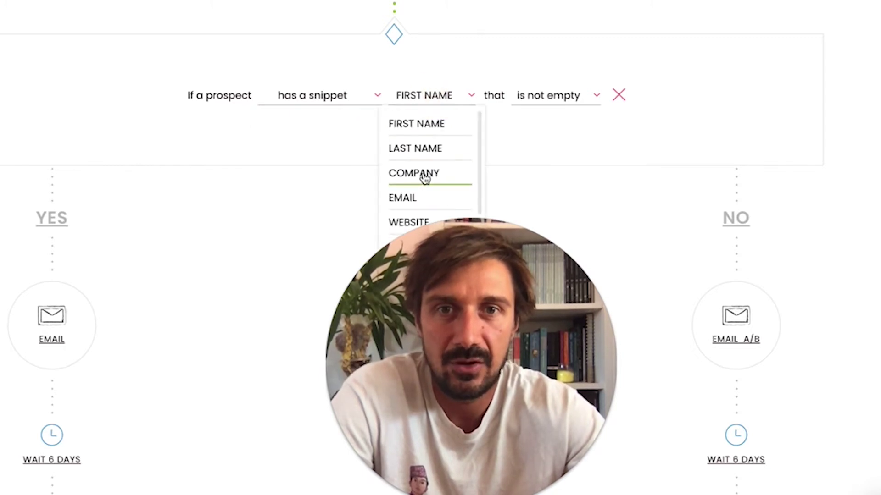
scroll(425, 176, "down", 1)
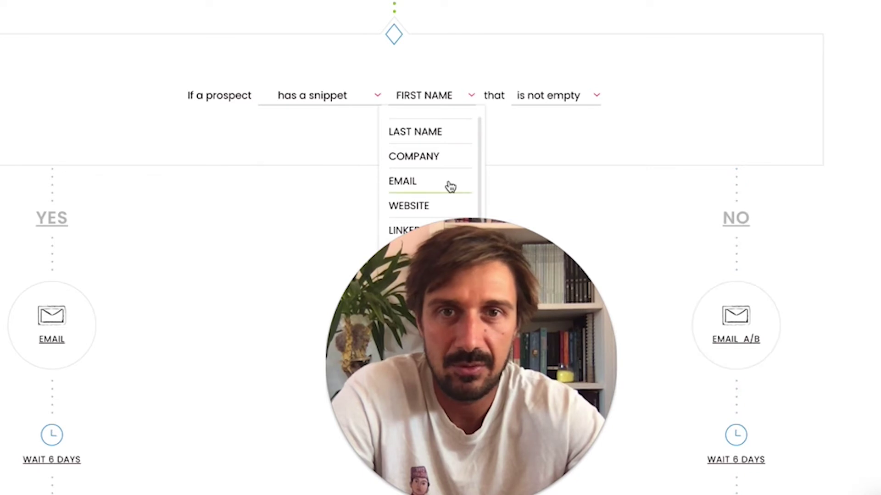
scroll(450, 187, "down", 4)
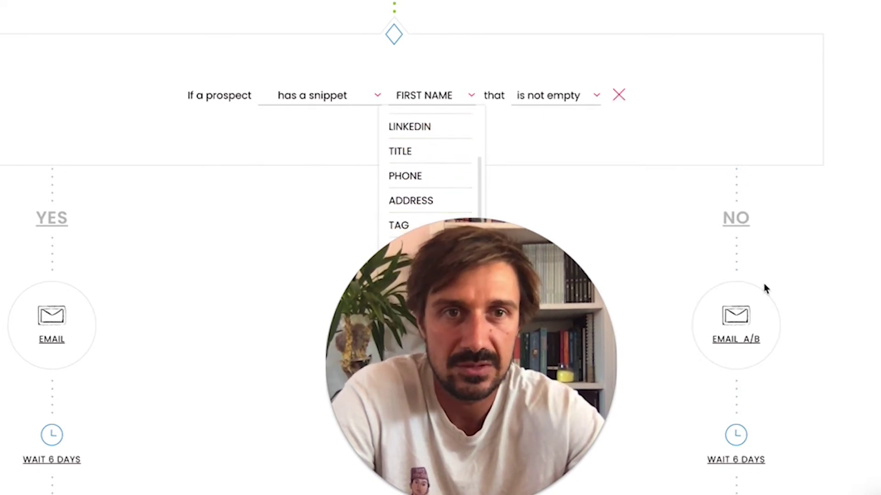
left_click(637, 246)
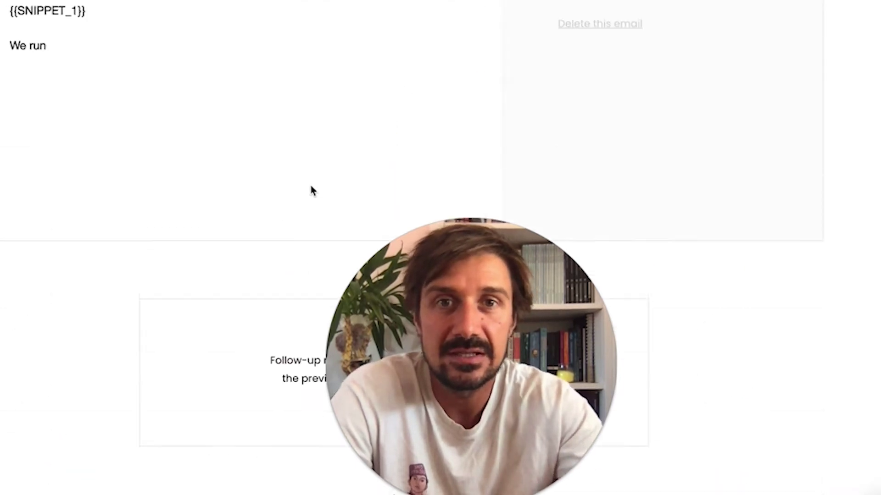
- Return to the top of the campaign and proceed to its Prospects stage
scroll(311, 191, "up", 20)
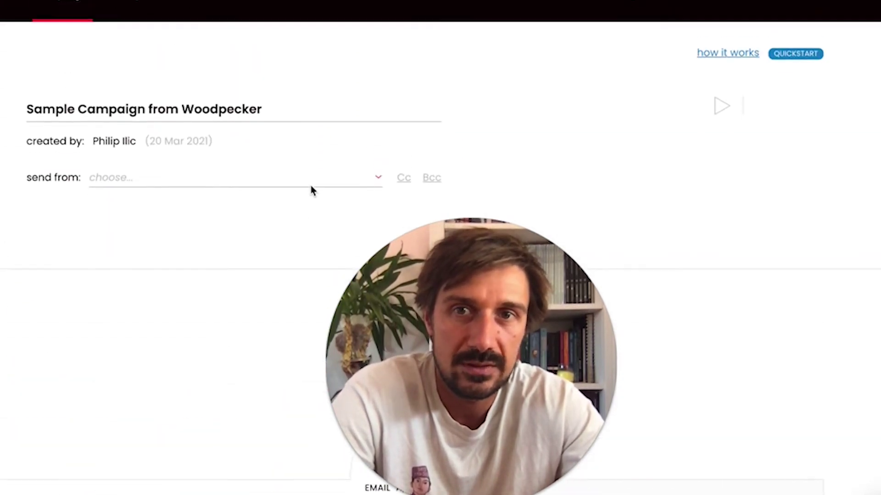
scroll(311, 191, "up", 1)
scroll(244, 228, "down", 1)
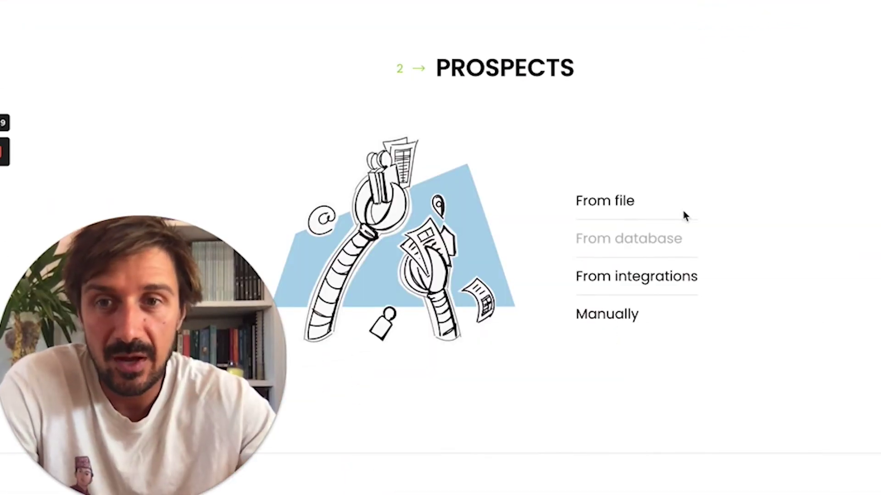